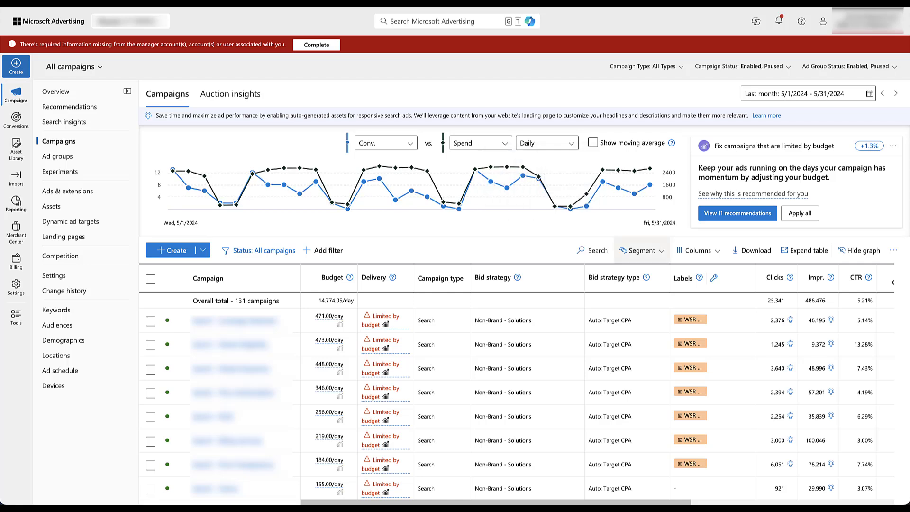
Step: Segment the campaigns table by Network and scroll through the AOL Search, Microsoft Sites and Syndicated rows
left_click(640, 250)
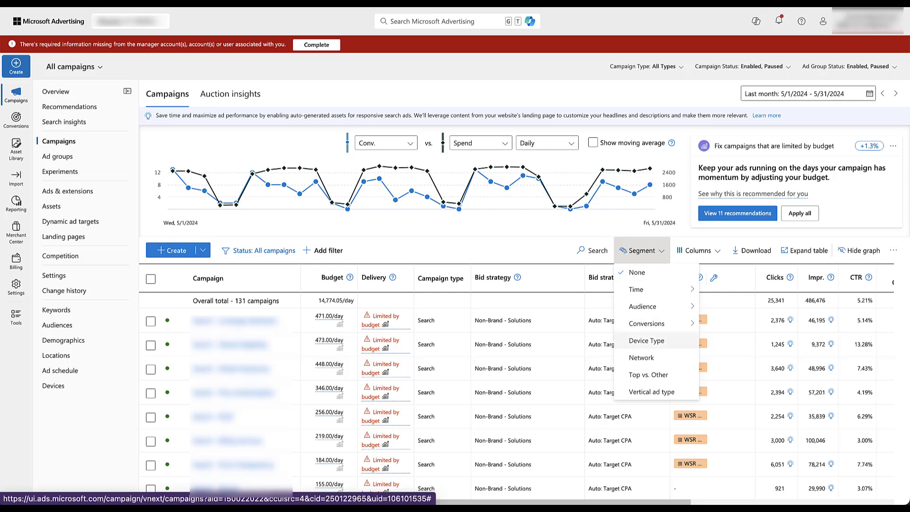
left_click(641, 358)
scroll(523, 317, "down", 2)
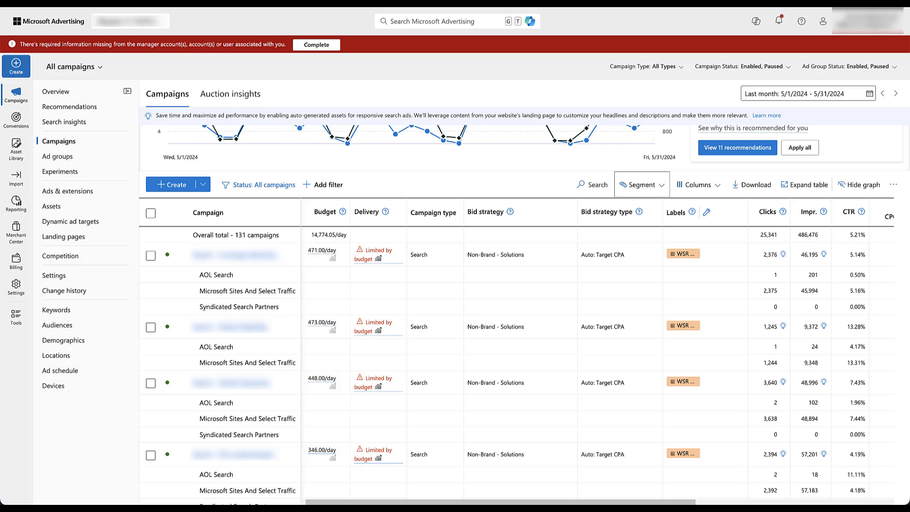
scroll(523, 314, "down", 3)
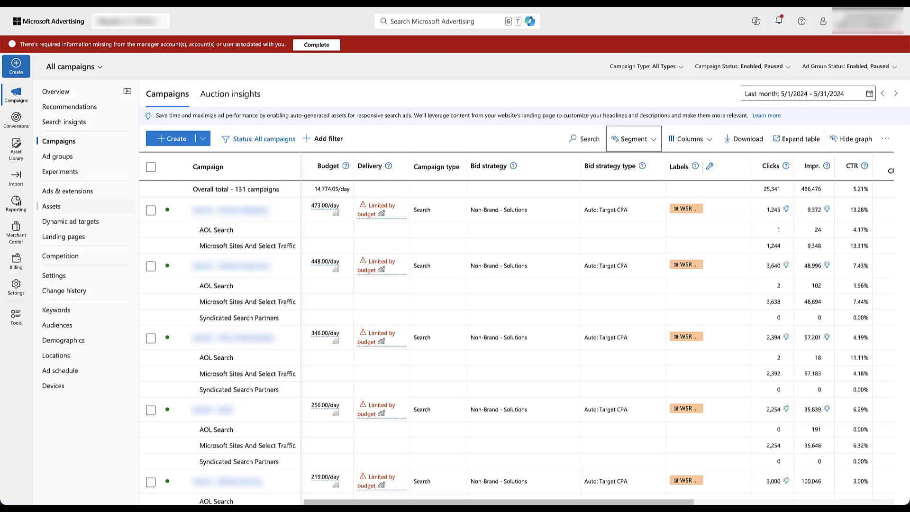
Step: Open the Website URL (publisher) report from the default reports
mouse_move(16, 202)
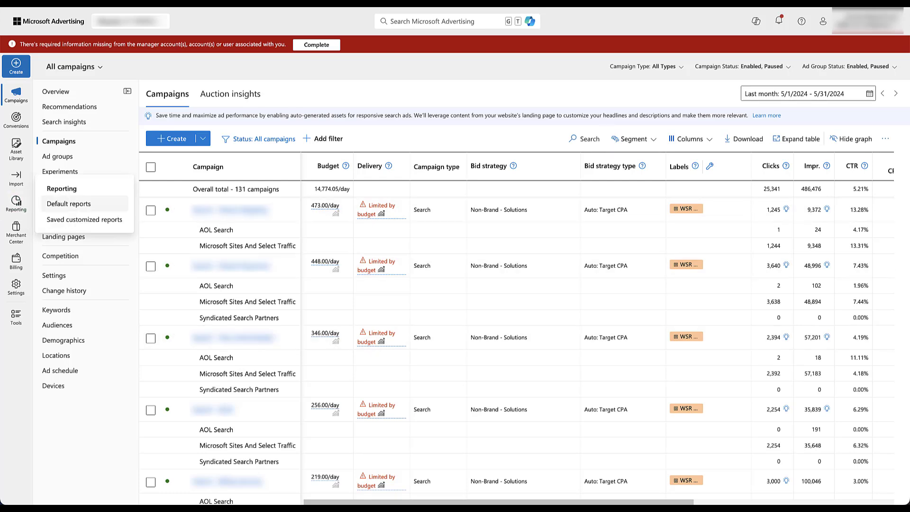
left_click(69, 204)
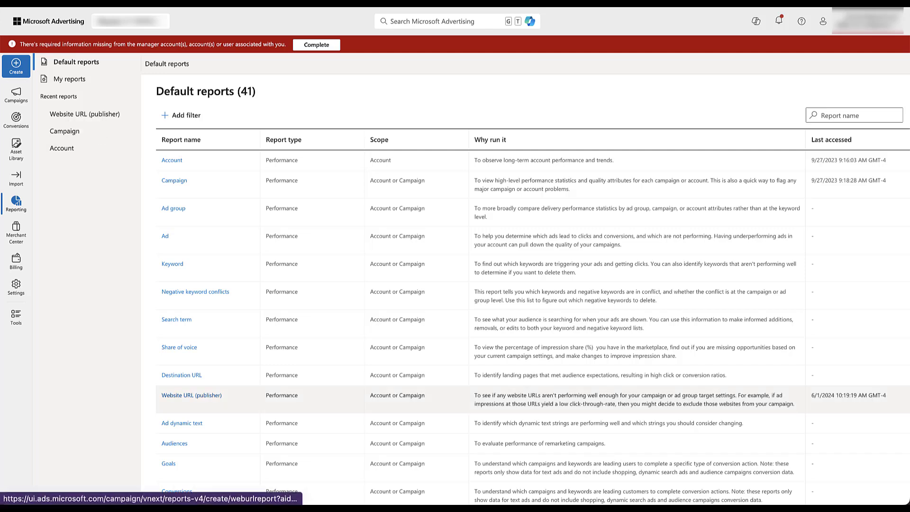
left_click(191, 395)
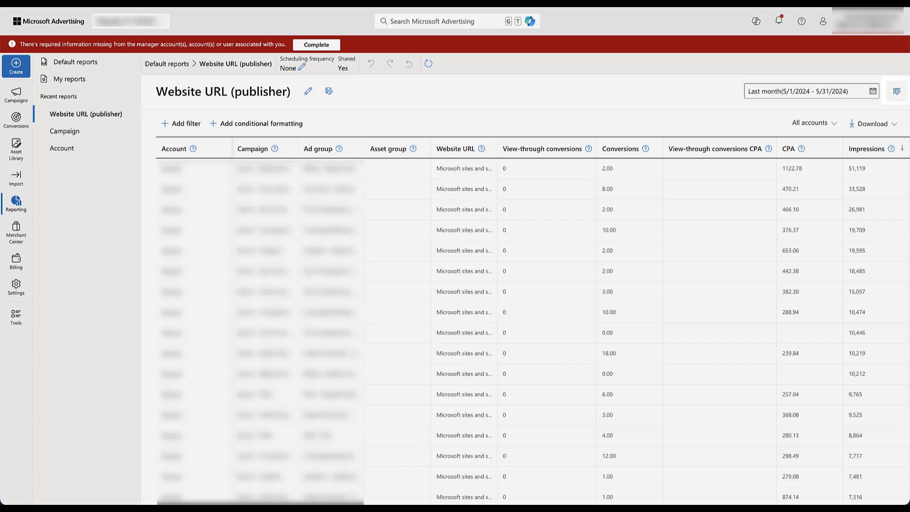
Step: Remove the Campaign, Ad group and both view-through conversion columns, then save the column set
left_click(896, 91)
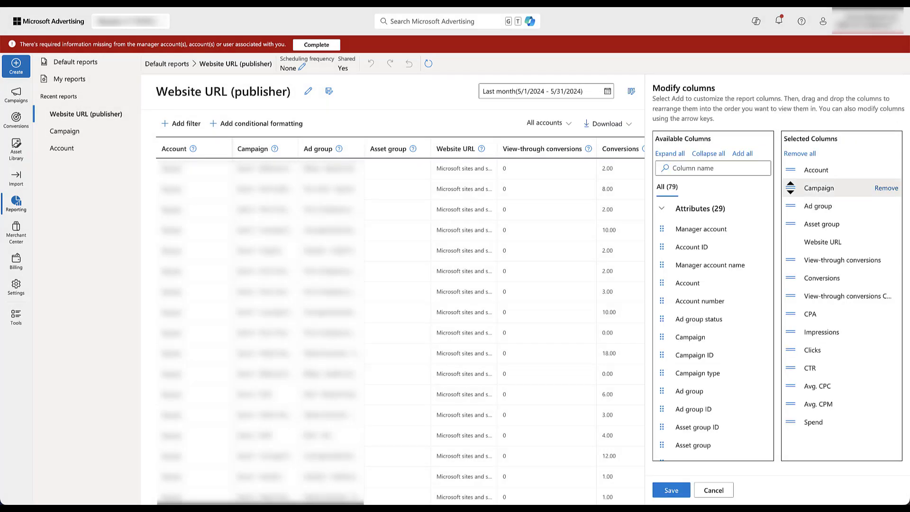
left_click(885, 188)
left_click(886, 188)
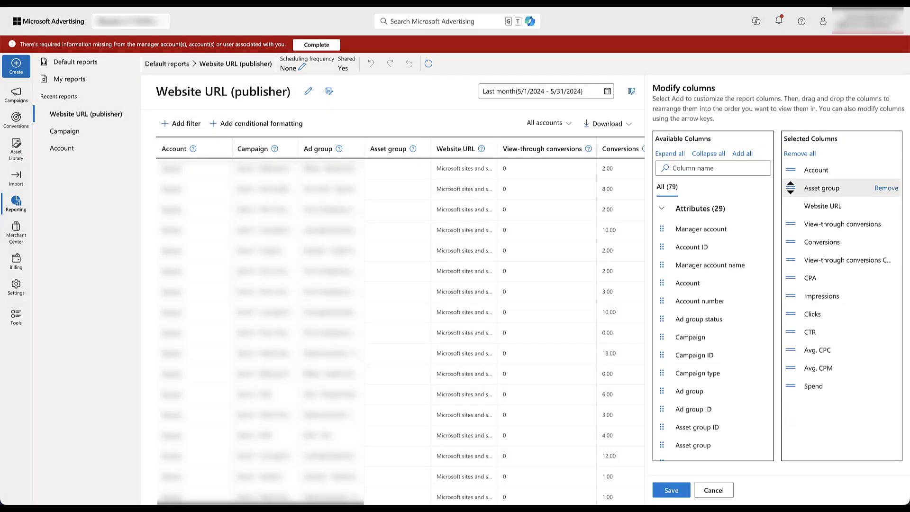
left_click(885, 224)
left_click(886, 242)
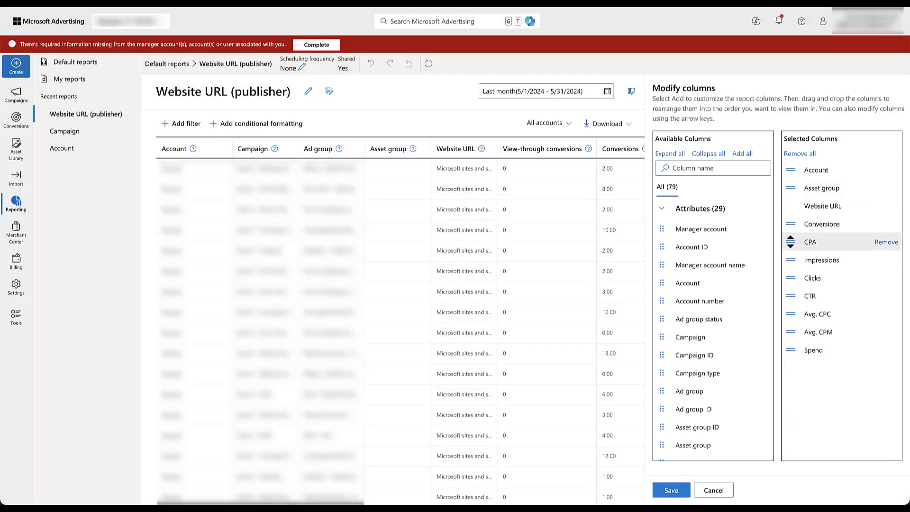
left_click(671, 490)
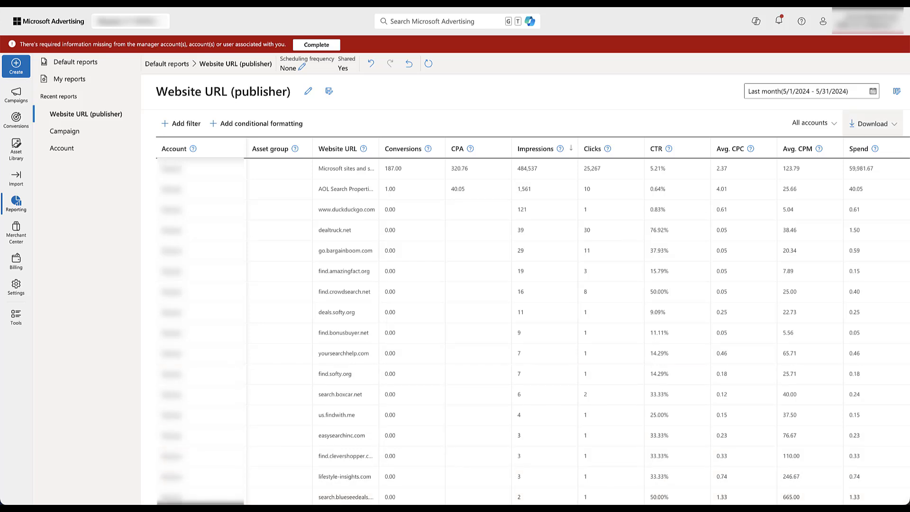
Step: Change the report's start date to 1/1/2024 so it covers 1/1/2024–5/31/2024
left_click(811, 91)
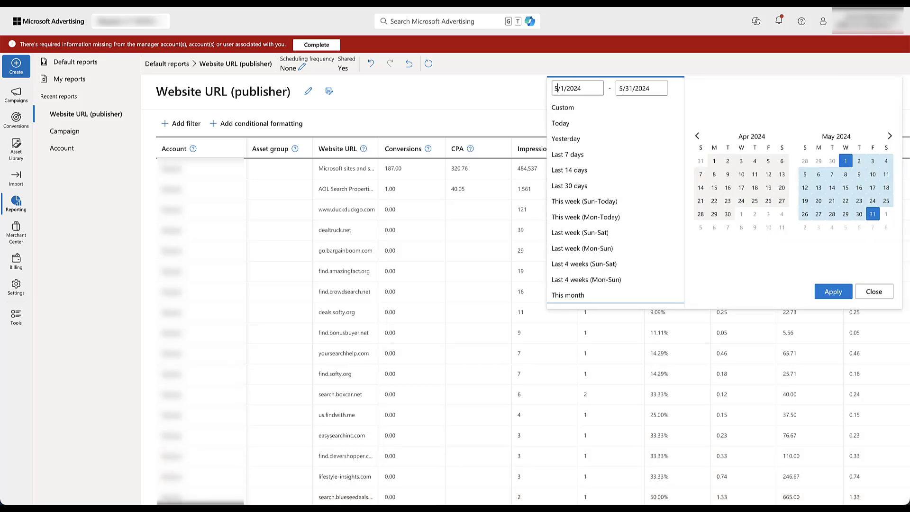
key("ctrl+a")
type("1/1/2024")
key("Return")
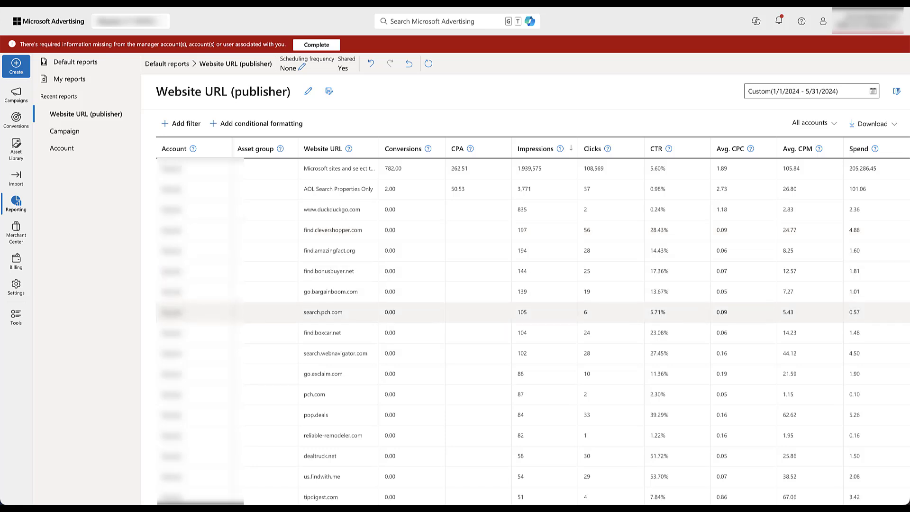
scroll(521, 318, "down", 2)
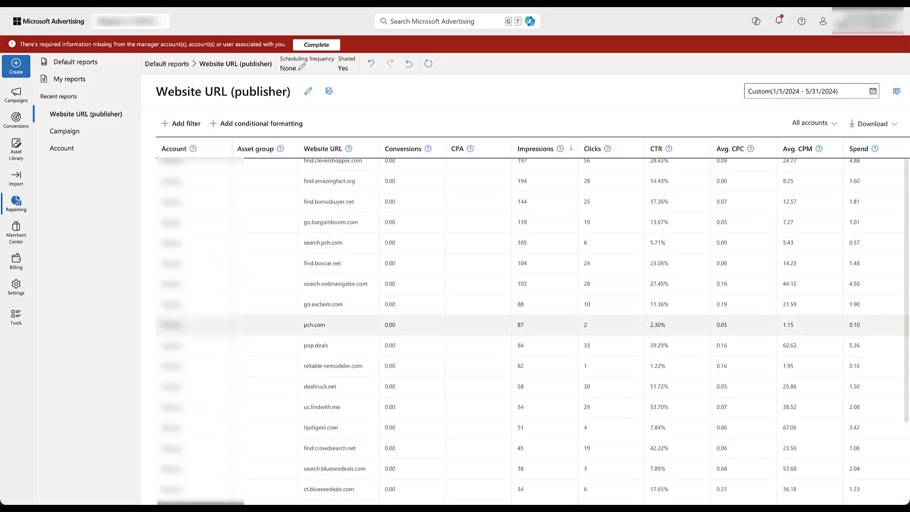
scroll(522, 326, "down", 2)
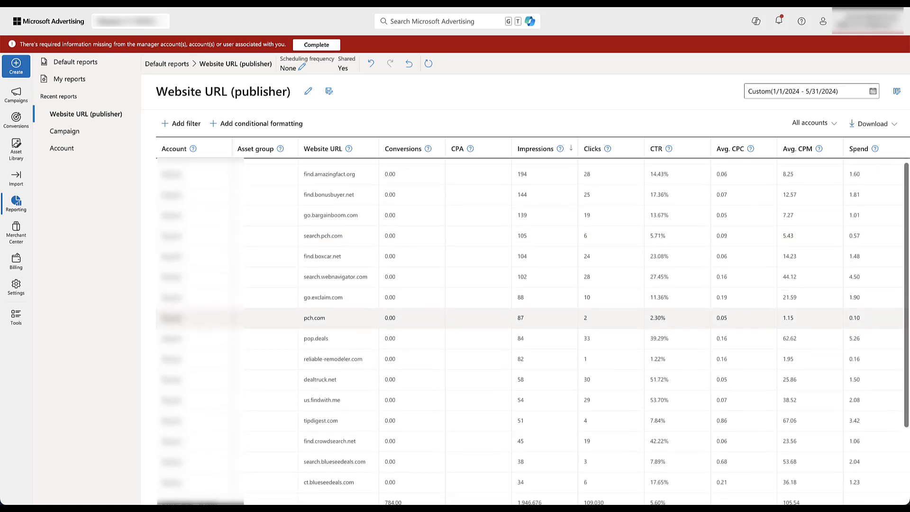
scroll(521, 326, "down", 1)
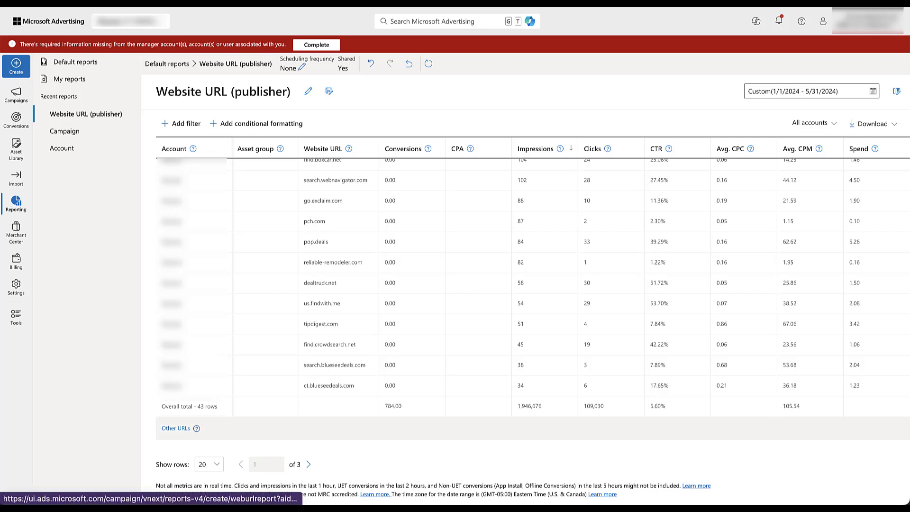
left_click(196, 428)
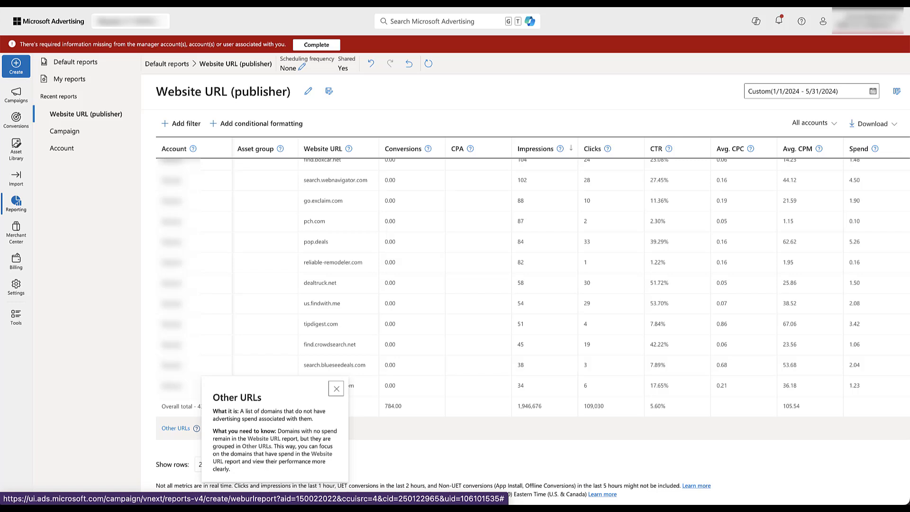
key("Escape")
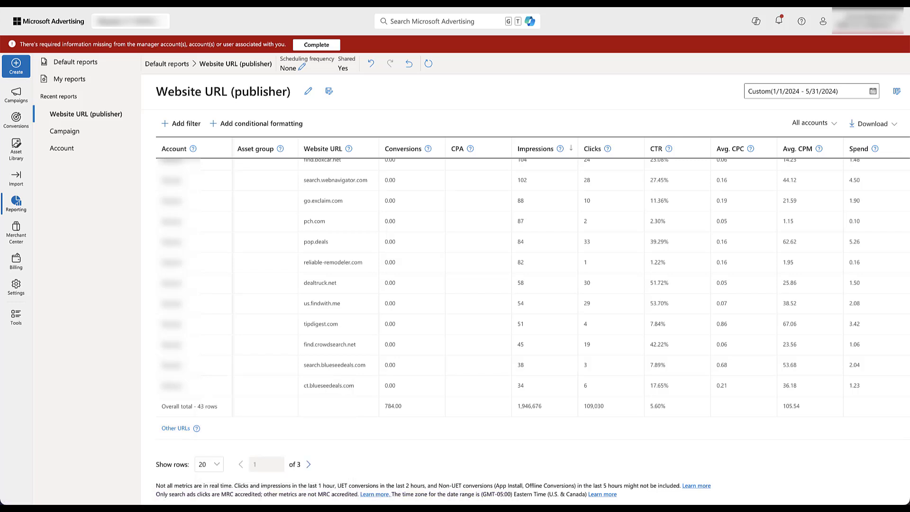
scroll(526, 332, "down", 1)
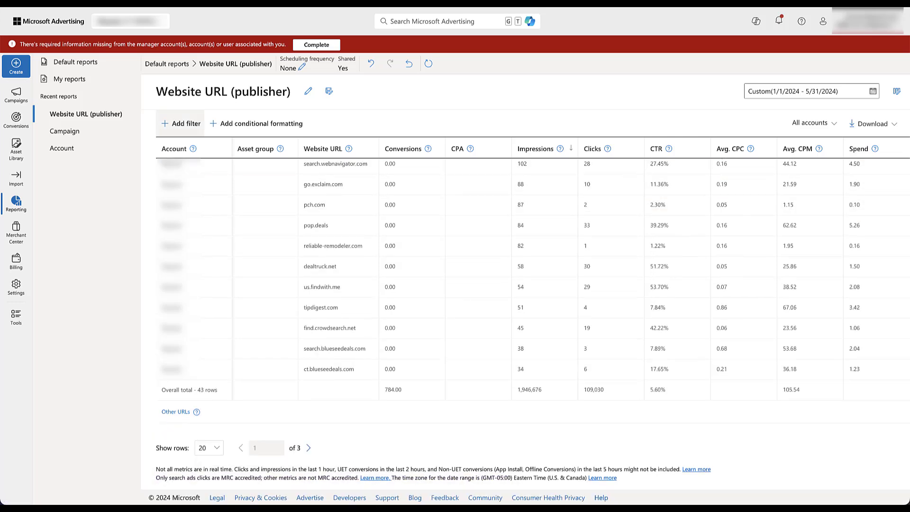
Step: Add a Conversions greater than 0 filter, leaving Microsoft sites and AOL Search
left_click(181, 123)
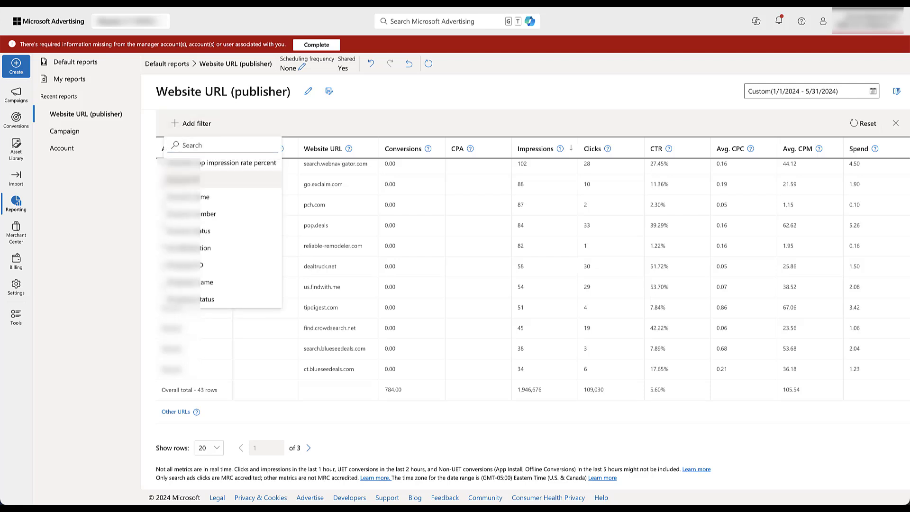
scroll(222, 222, "down", 4)
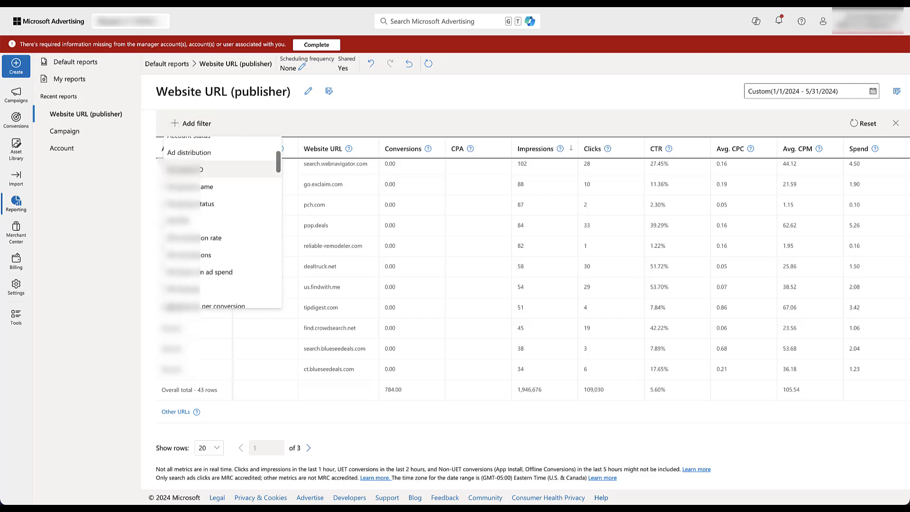
scroll(222, 222, "down", 5)
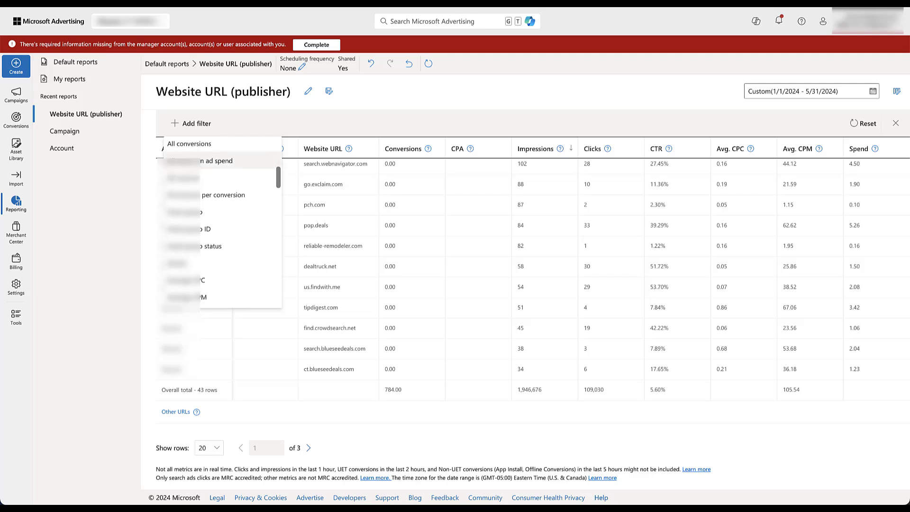
scroll(223, 223, "down", 5)
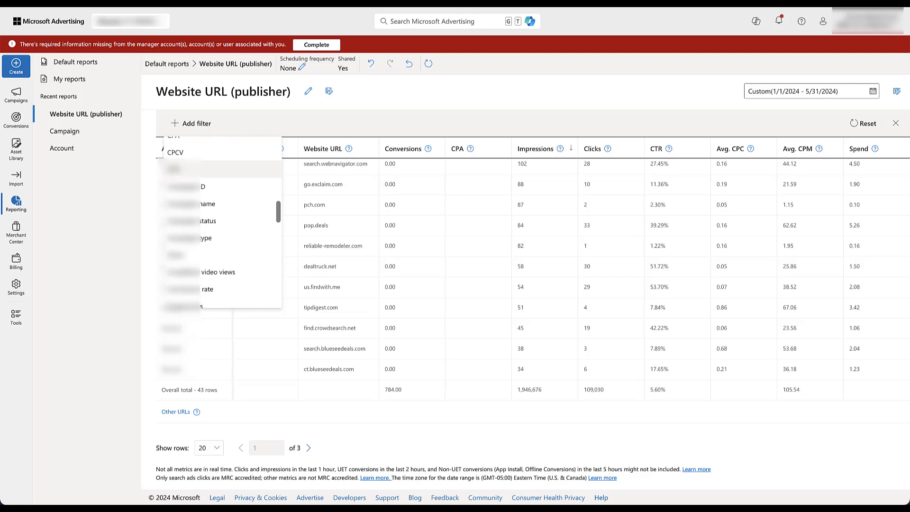
scroll(223, 223, "down", 3)
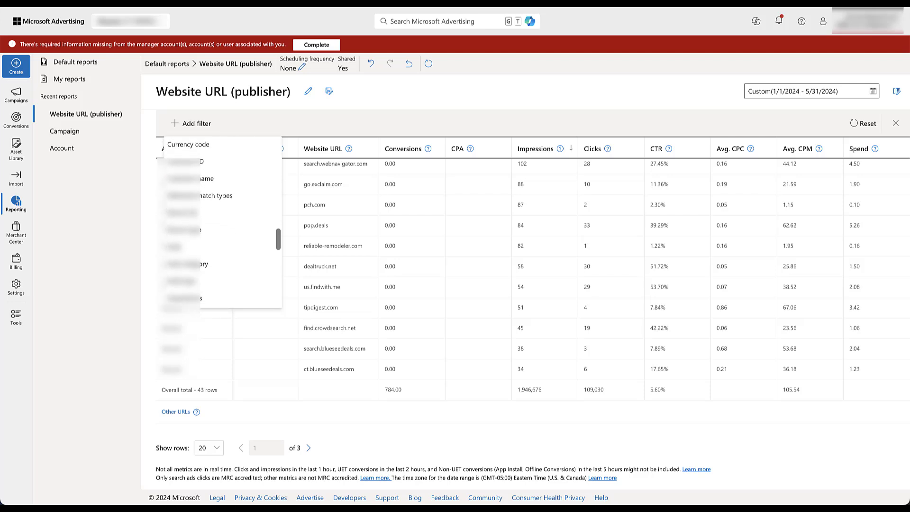
scroll(223, 223, "up", 1)
left_click(199, 179)
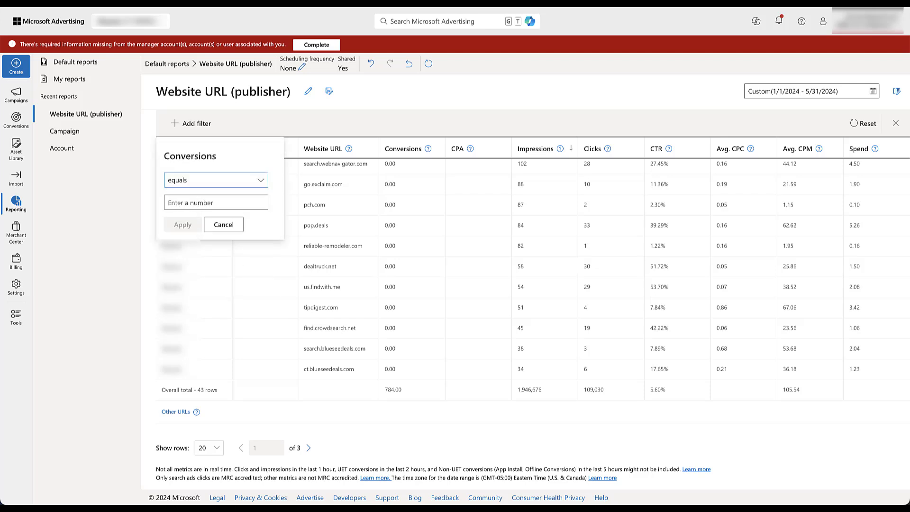
left_click(214, 179)
key("Down")
key("Down")
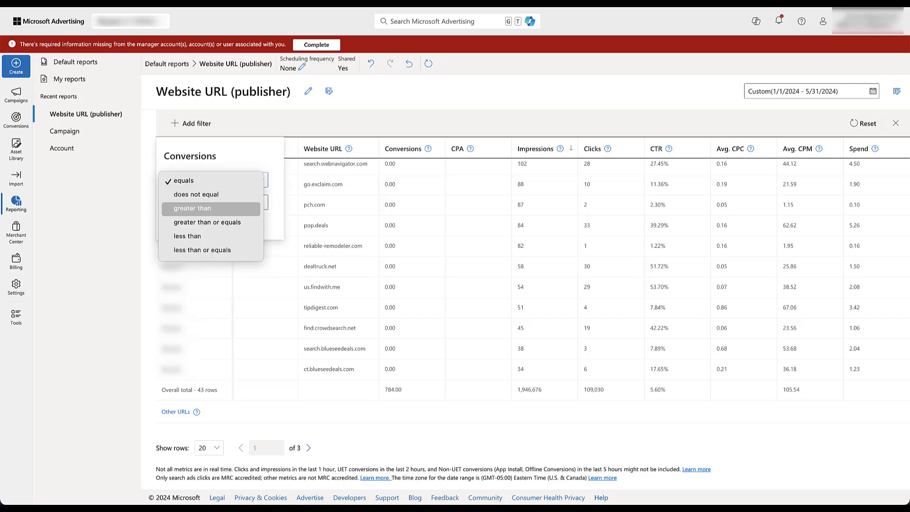
key("Return")
key("Tab")
type("0")
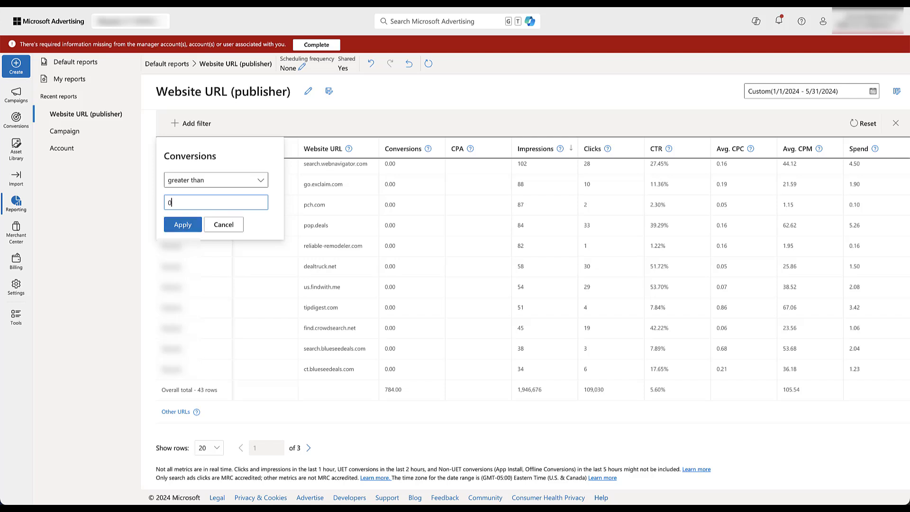
key("Return")
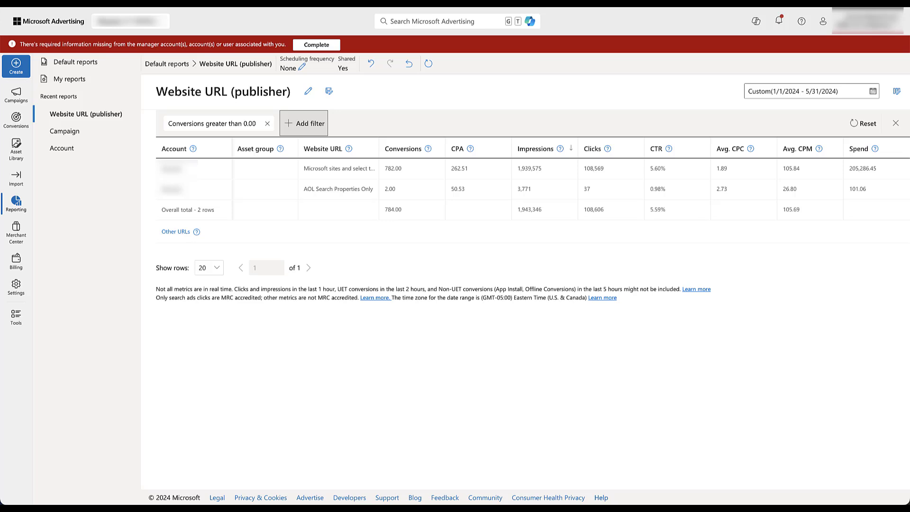
Step: Remove the Conversions filter and add a pink highlight rule for Clicks greater than 10
left_click(267, 124)
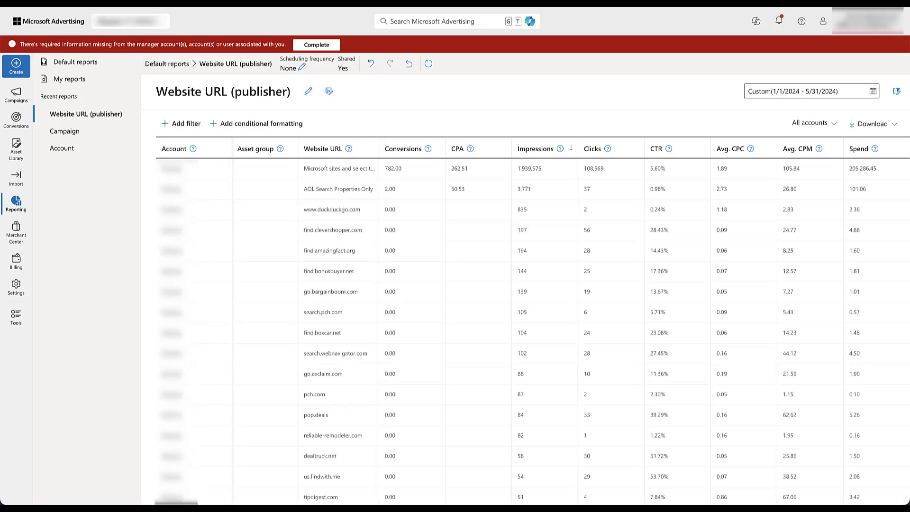
left_click(256, 123)
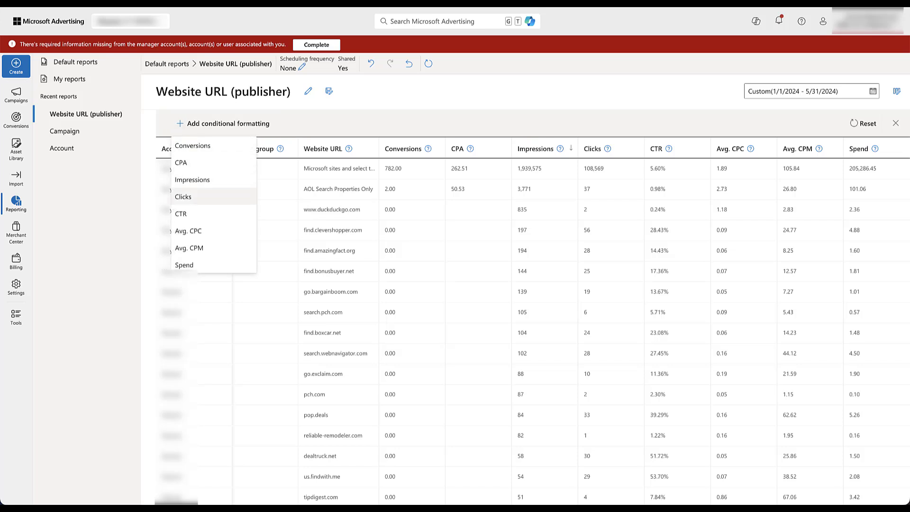
left_click(183, 196)
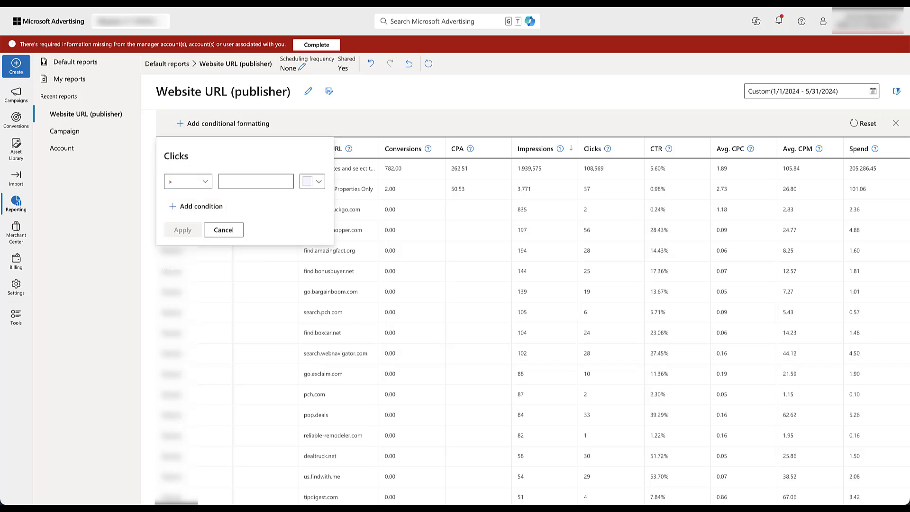
left_click(255, 181)
type("10")
key("Tab")
key("Return")
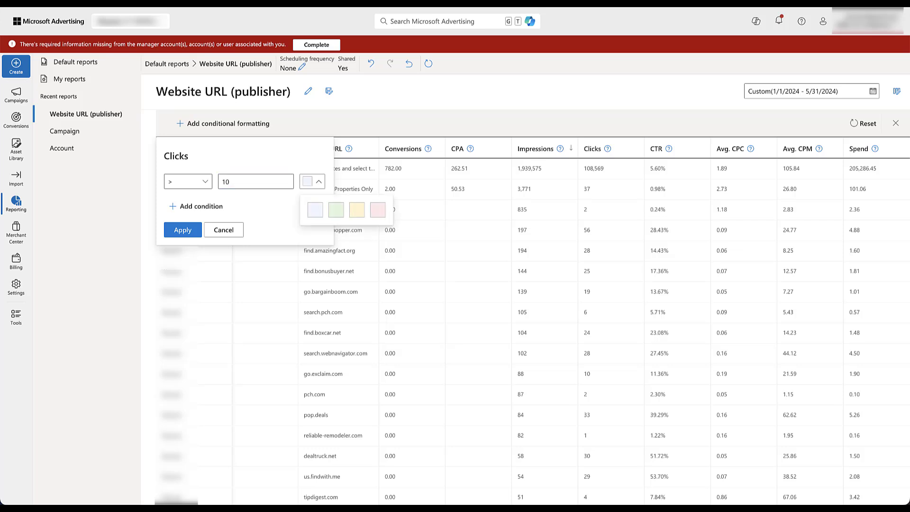
left_click(377, 209)
left_click(182, 229)
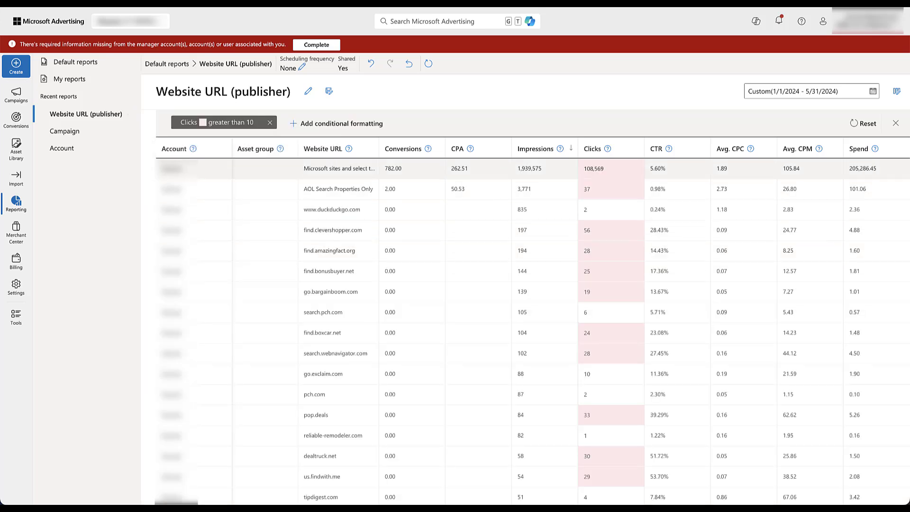
scroll(474, 196, "down", 3)
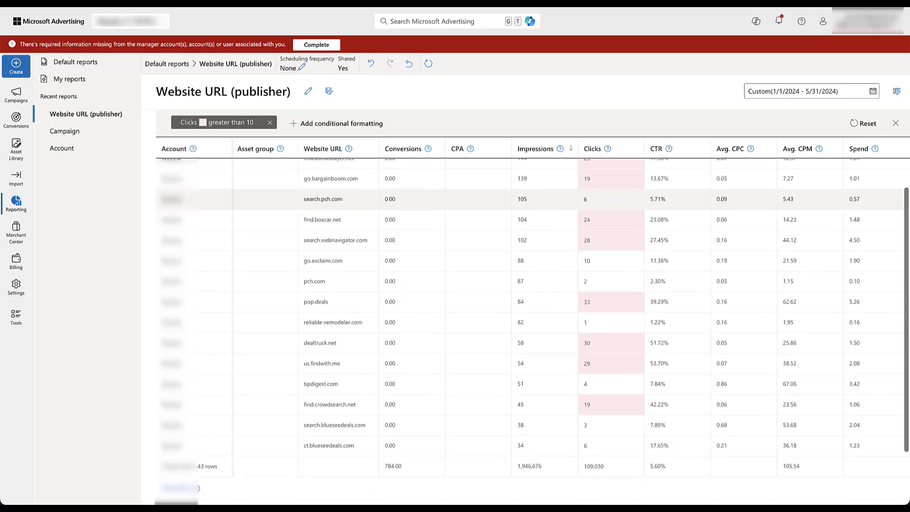
scroll(533, 327, "up", 3)
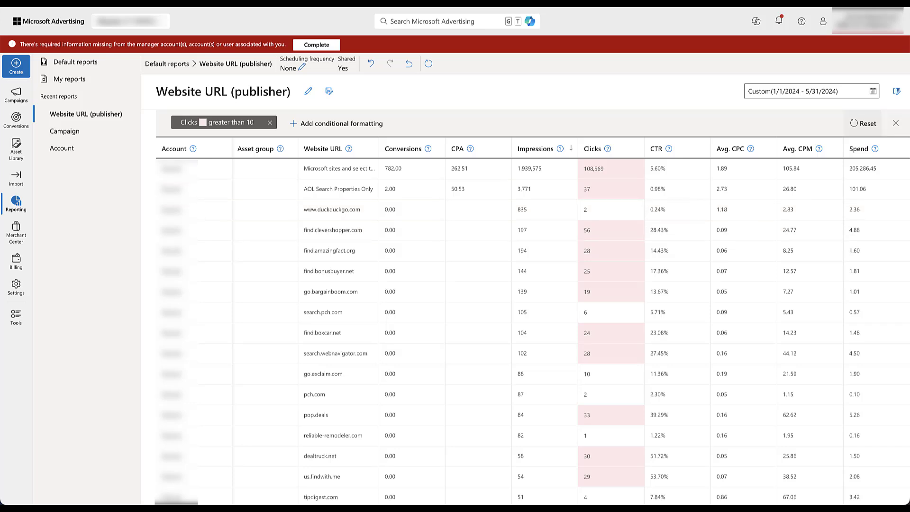
Step: Clear the Clicks highlighting and open the All accounts campaign picker
key("Escape")
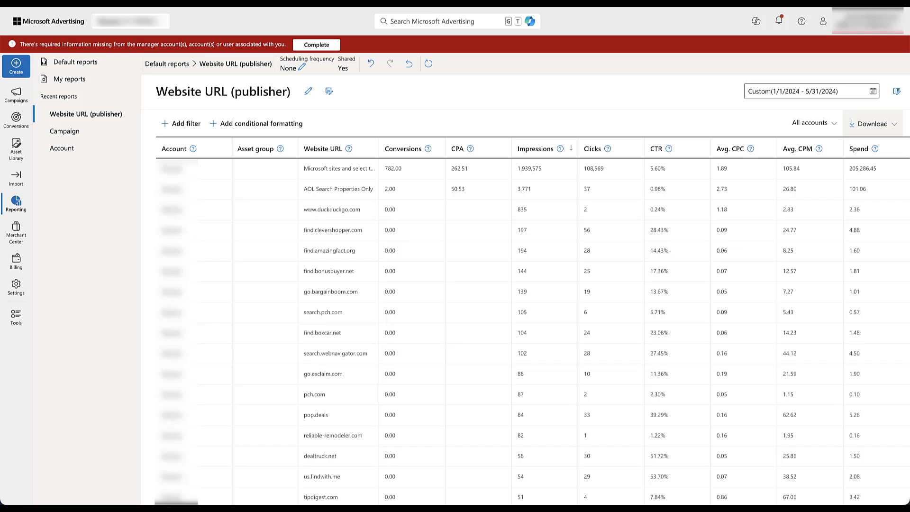
left_click(812, 123)
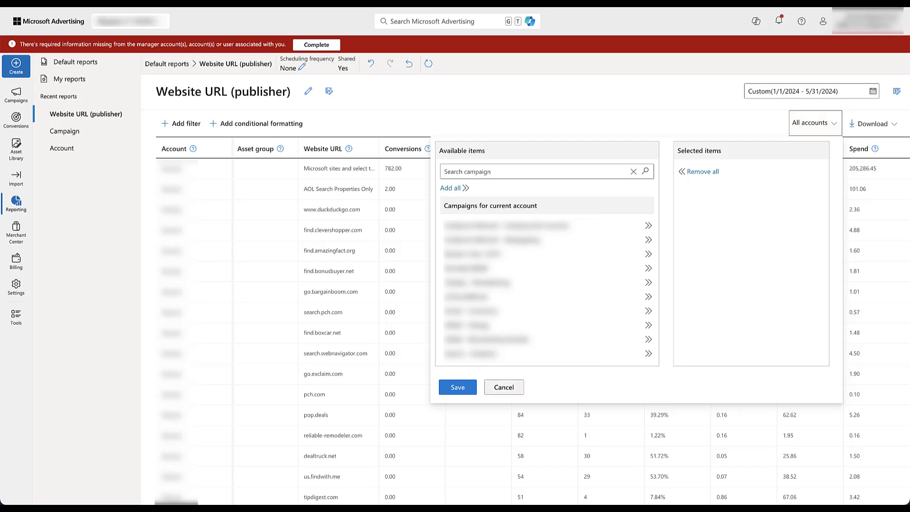
Step: Cancel the campaign picker without changing the selection
left_click(504, 388)
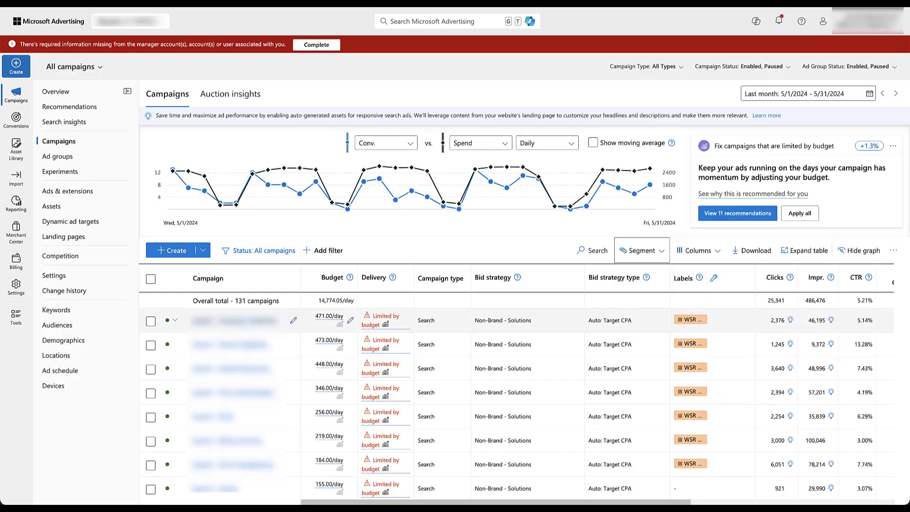
left_click(232, 321)
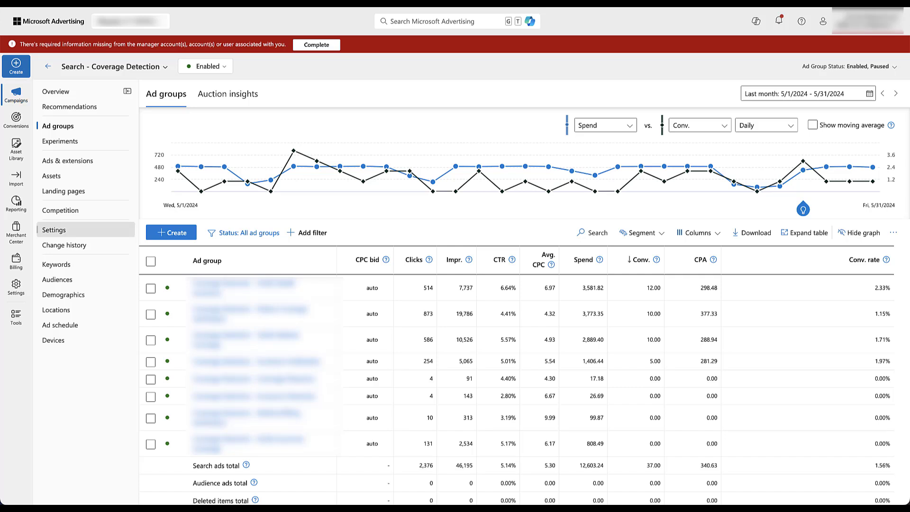
left_click(54, 230)
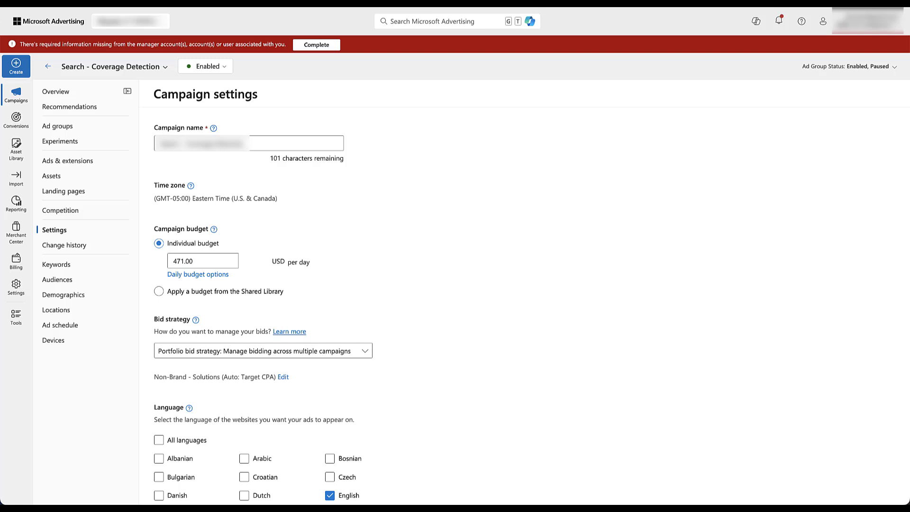
scroll(531, 305, "down", 20)
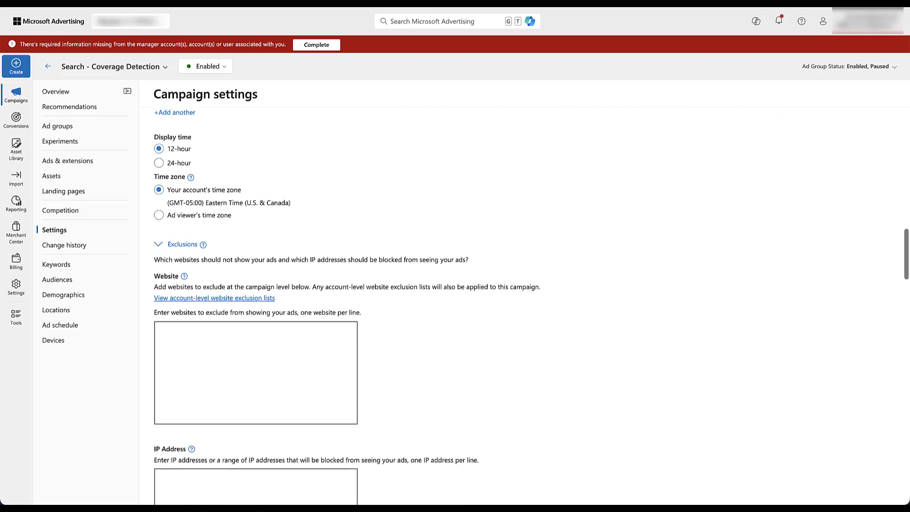
scroll(531, 305, "down", 2)
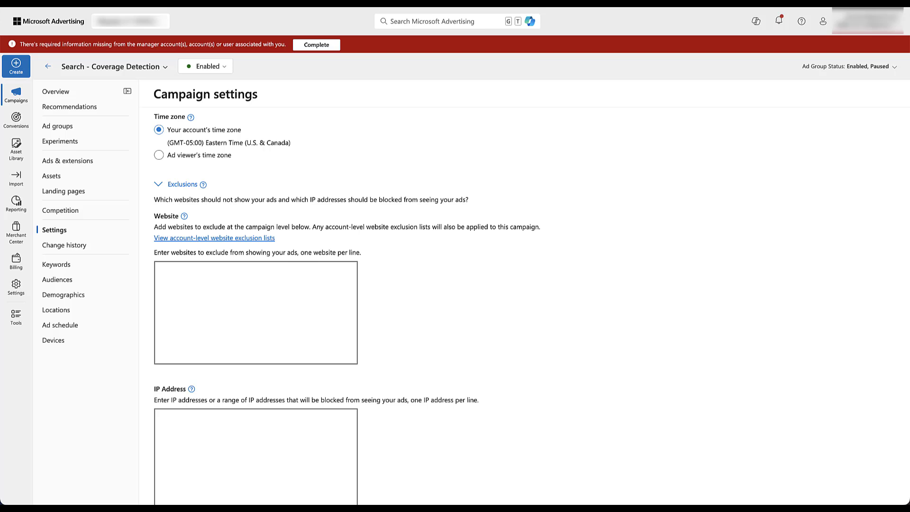
left_click(156, 268)
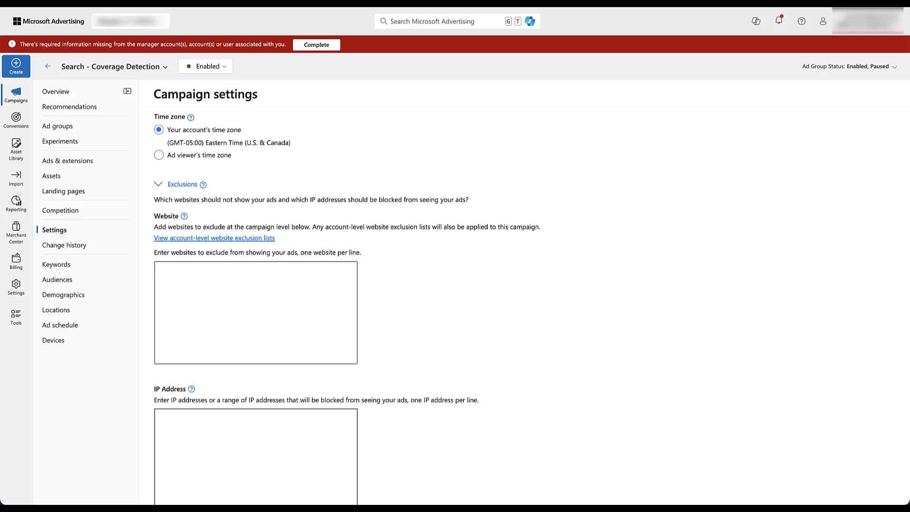
type("www.duckduckgo.com")
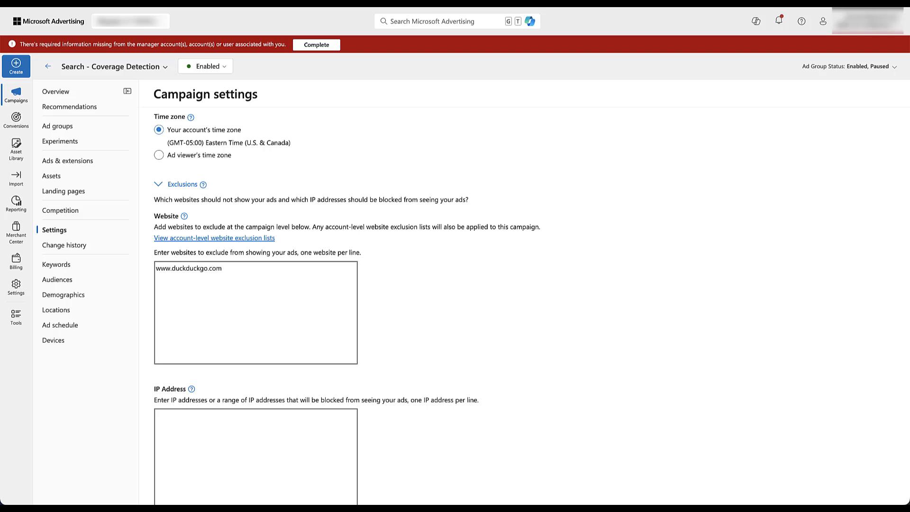
scroll(531, 306, "down", 10)
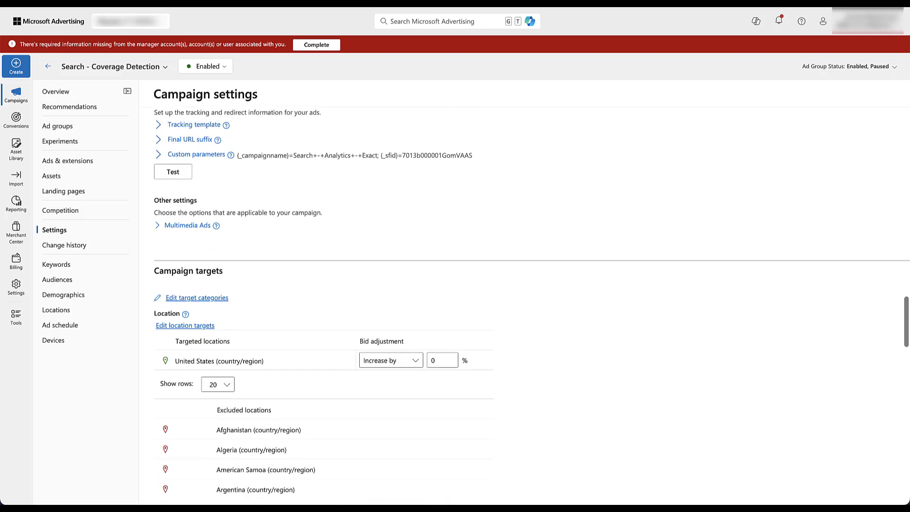
scroll(531, 306, "down", 20)
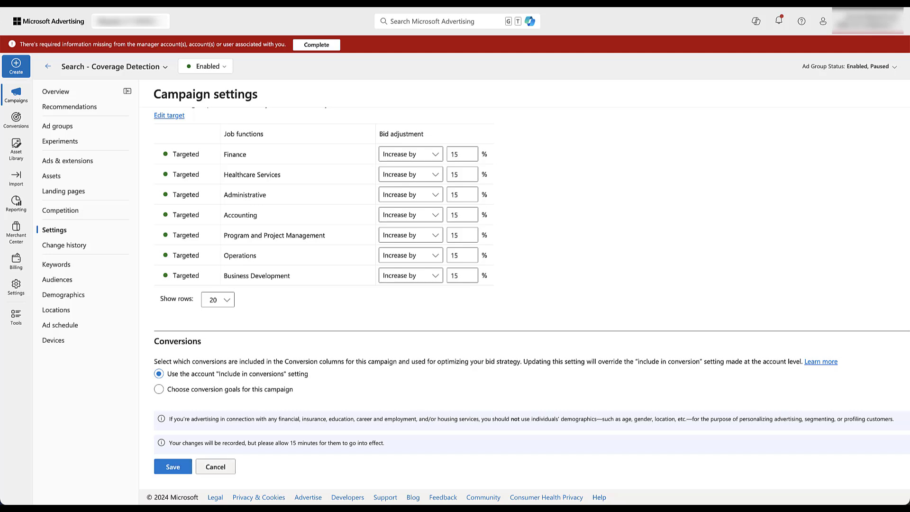
left_click(215, 467)
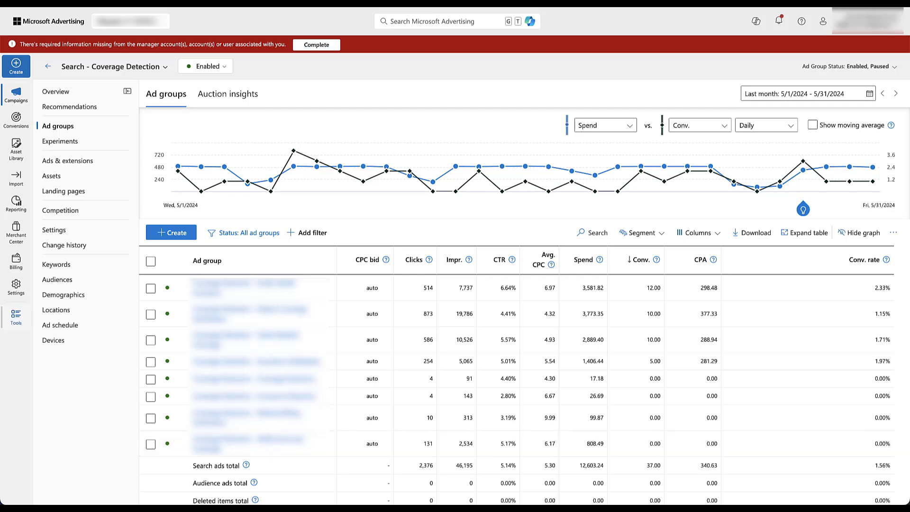
Step: Check the client account's Website exclusions page via Tools, which has no lists yet
left_click(16, 316)
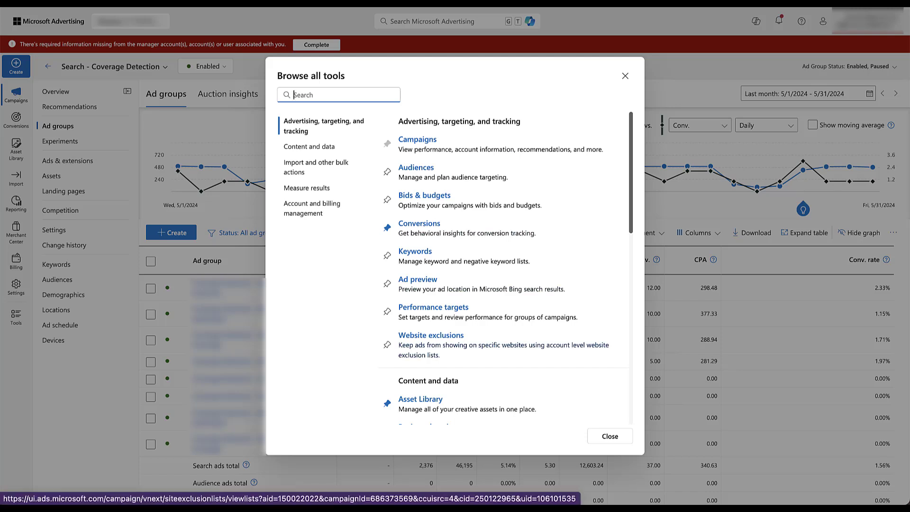
left_click(431, 335)
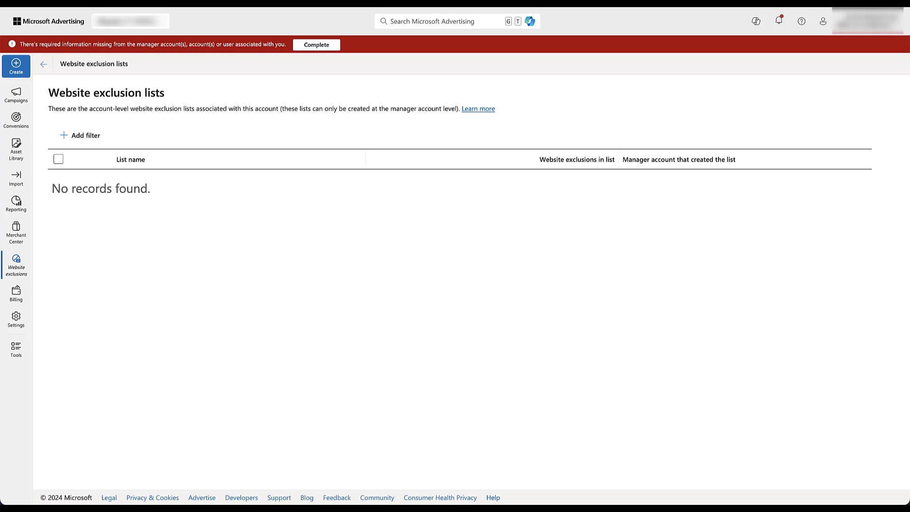
mouse_move(130, 21)
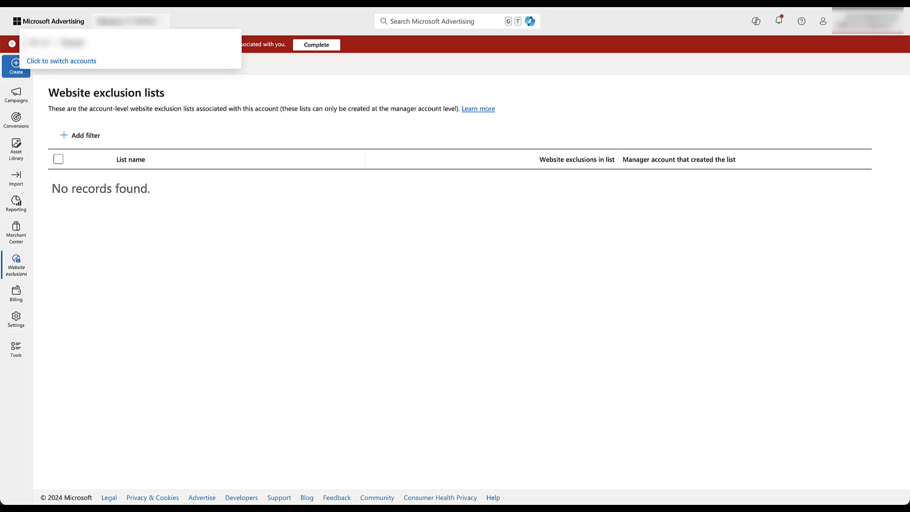
Step: Switch to the manager account, go to Tools > Website exclusions and start a new list
left_click(61, 60)
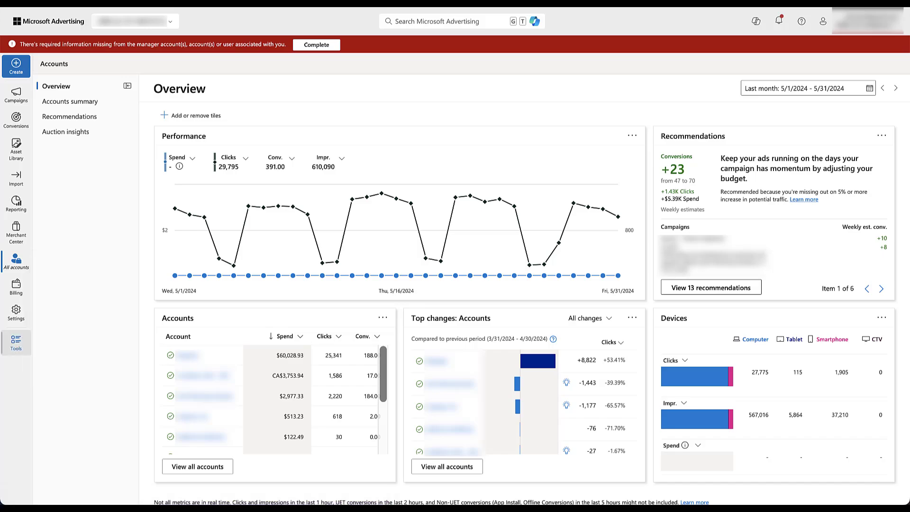
left_click(16, 342)
left_click(431, 335)
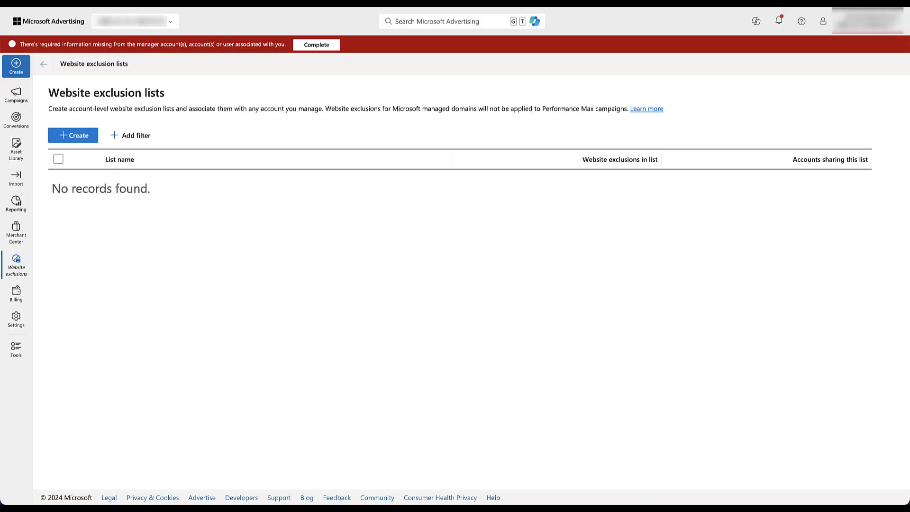
left_click(73, 135)
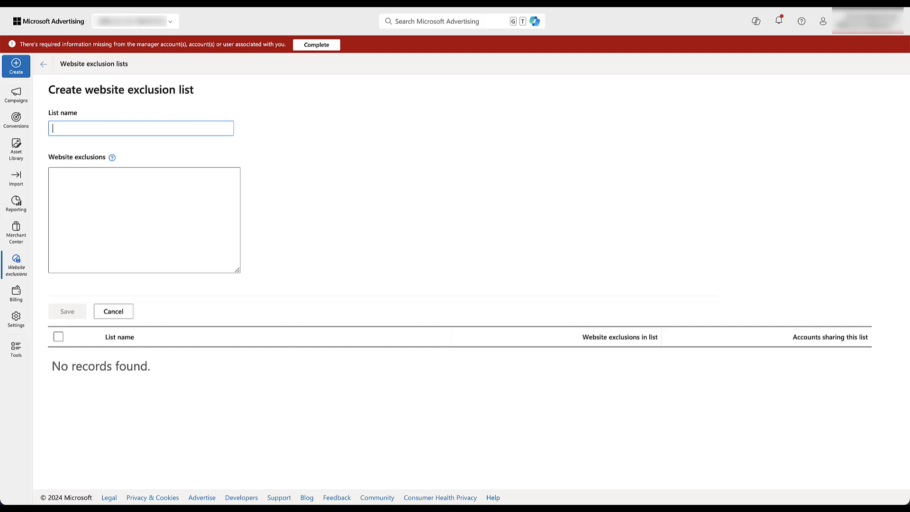
type("Example Website Exclusion List")
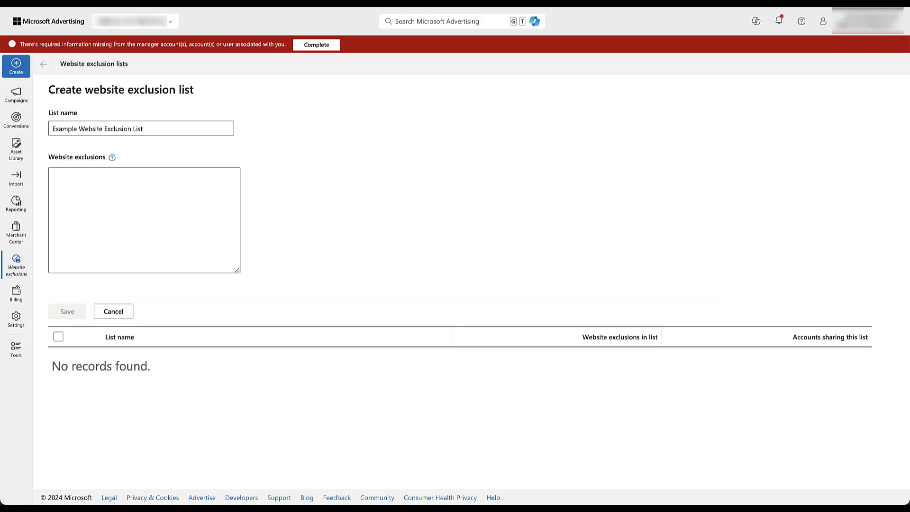
left_click(53, 175)
type("www.duckduckgo.com")
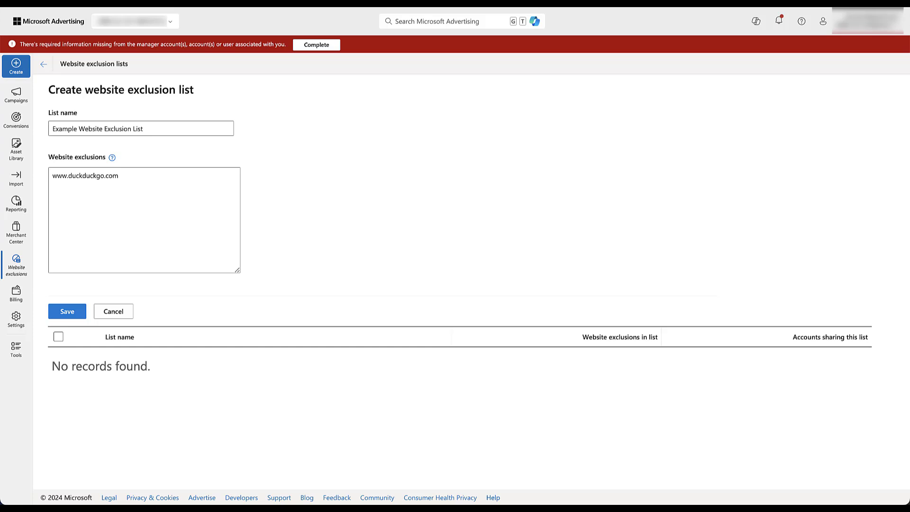
left_click(67, 311)
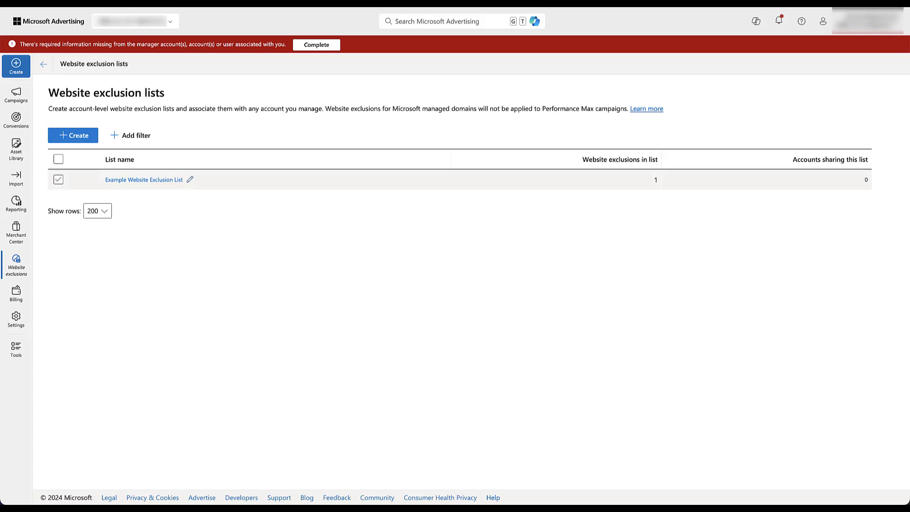
Step: Share the Example Website Exclusion List with the single intended client account and save
left_click(58, 179)
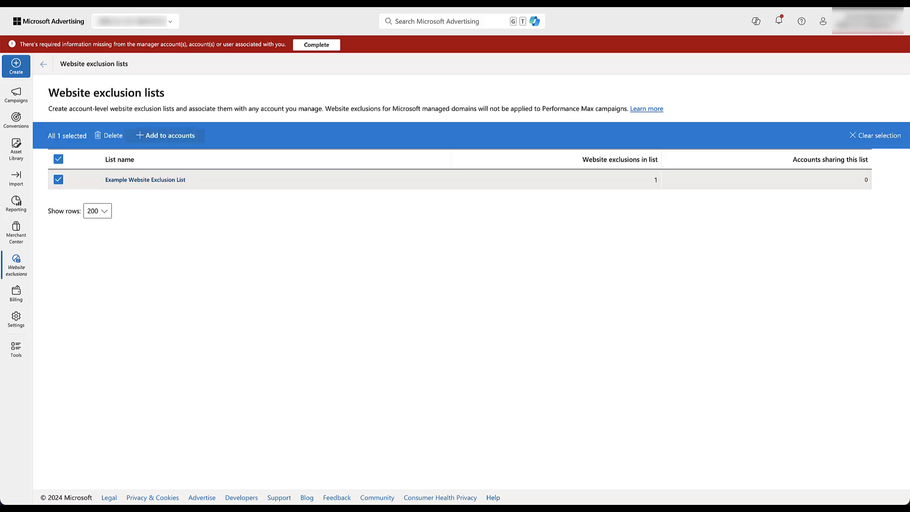
left_click(166, 135)
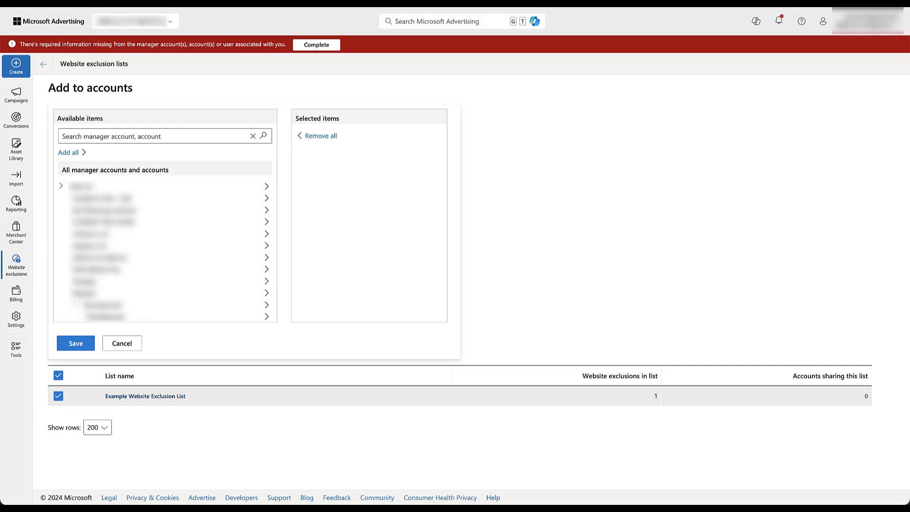
left_click(267, 257)
left_click(266, 293)
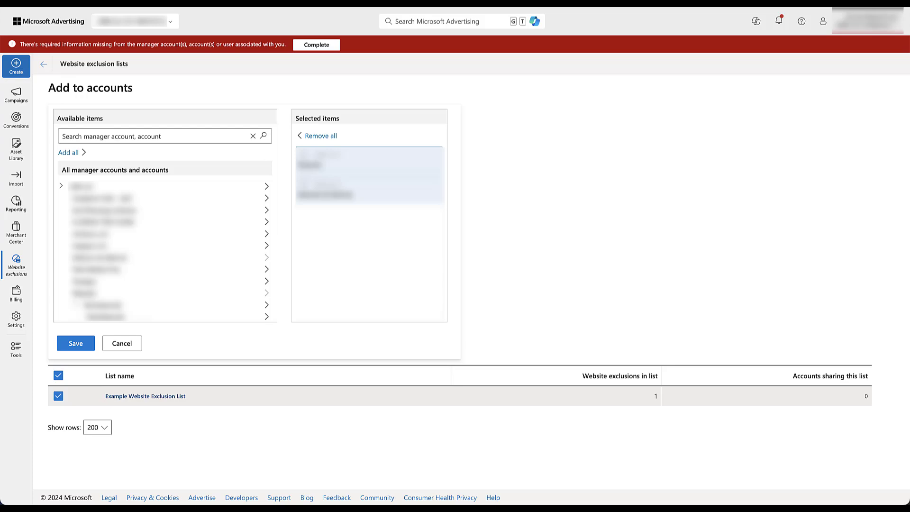
left_click(369, 189)
left_click(369, 161)
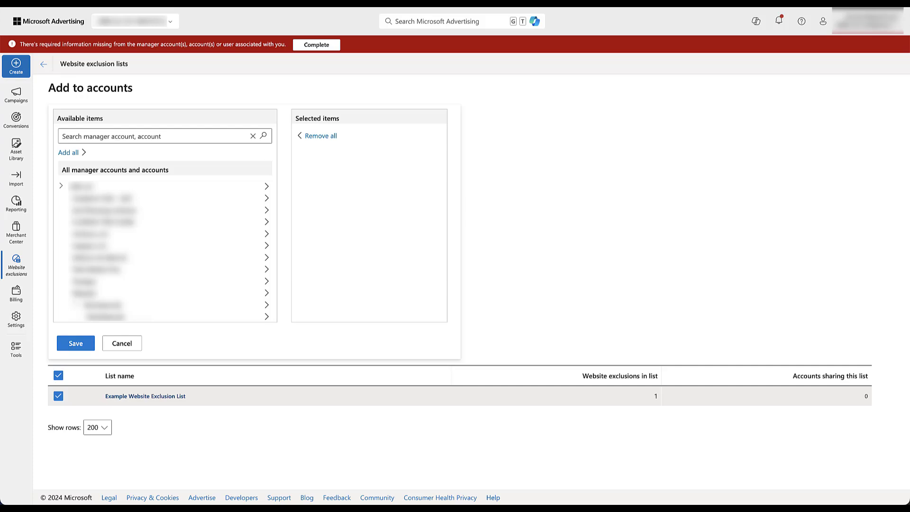
left_click(267, 269)
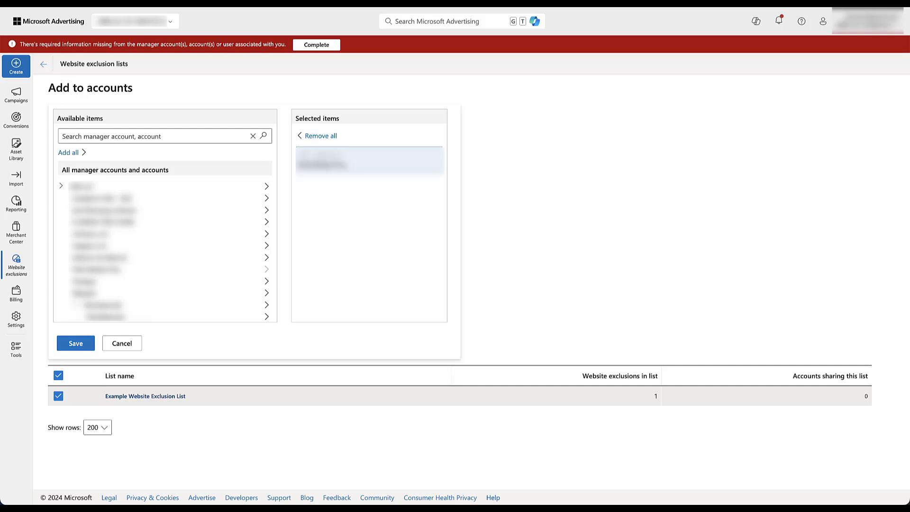
left_click(75, 343)
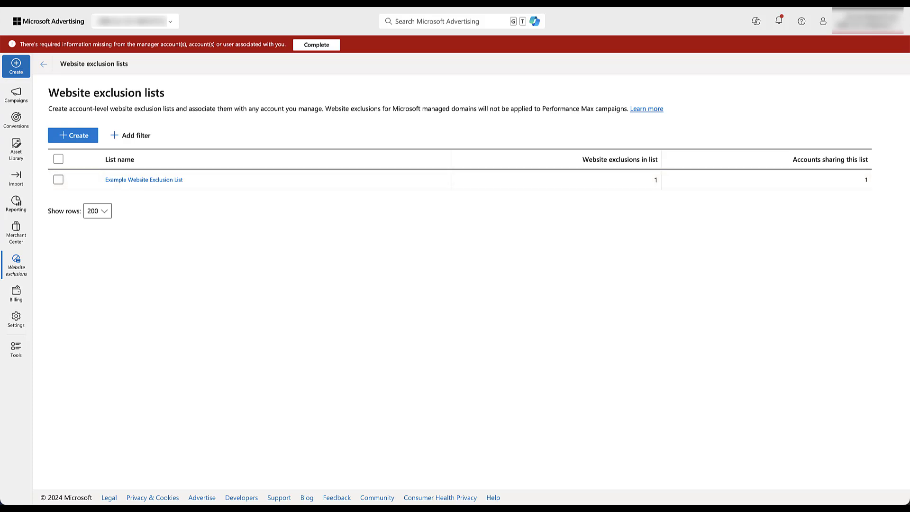
Step: Switch to the client account and open its Website exclusions lists from Tools
left_click(135, 21)
left_click(52, 36)
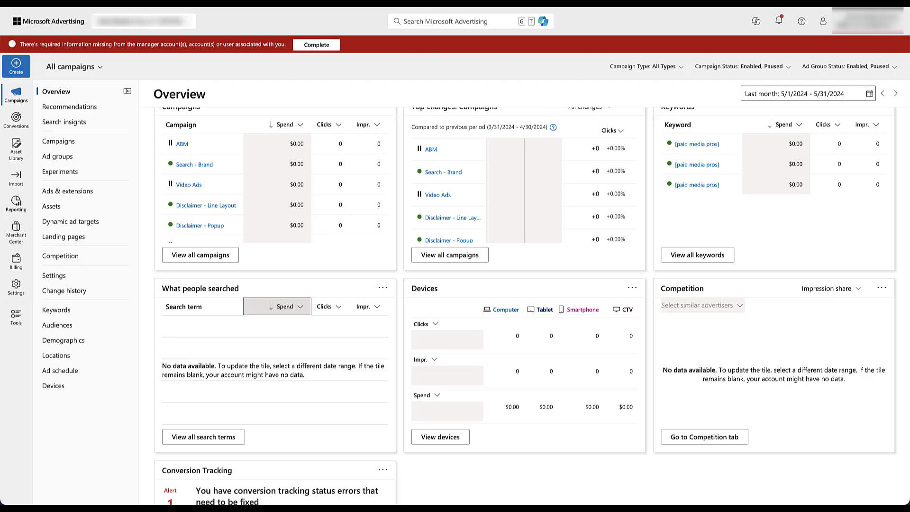
left_click(16, 316)
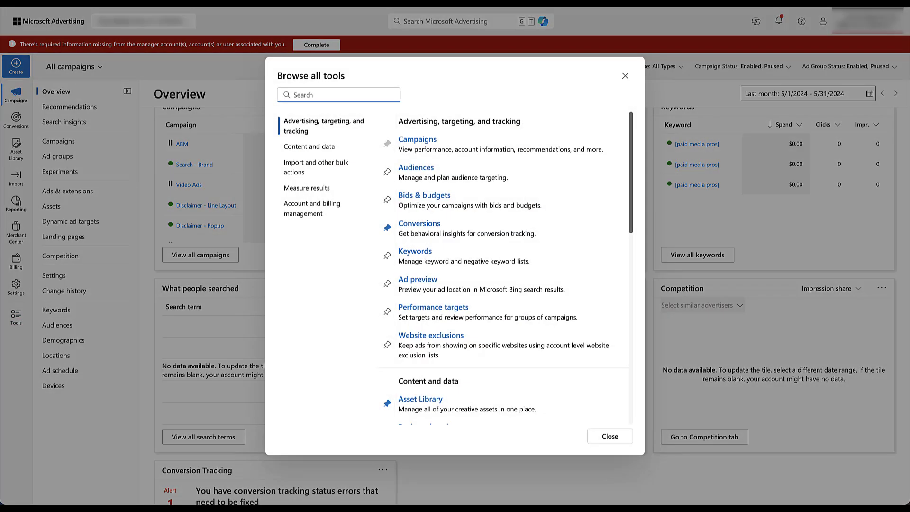
left_click(430, 335)
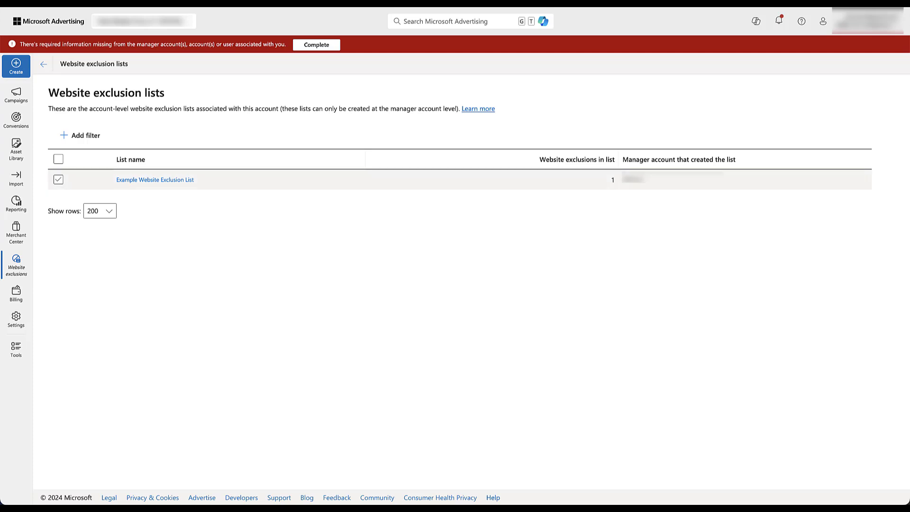
left_click(58, 179)
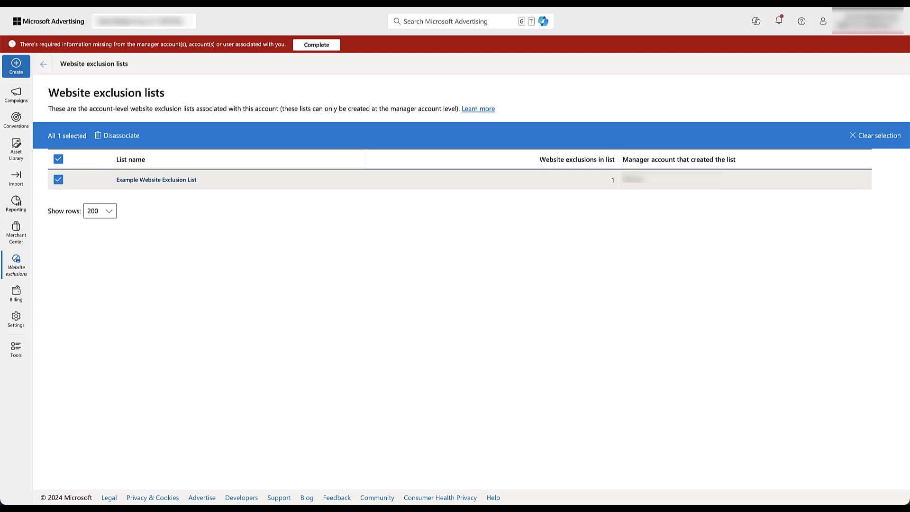
key("Escape")
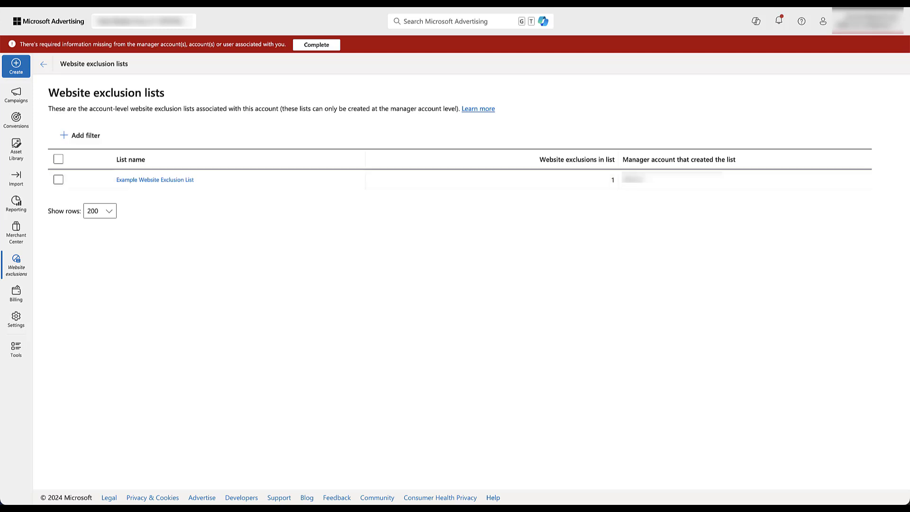